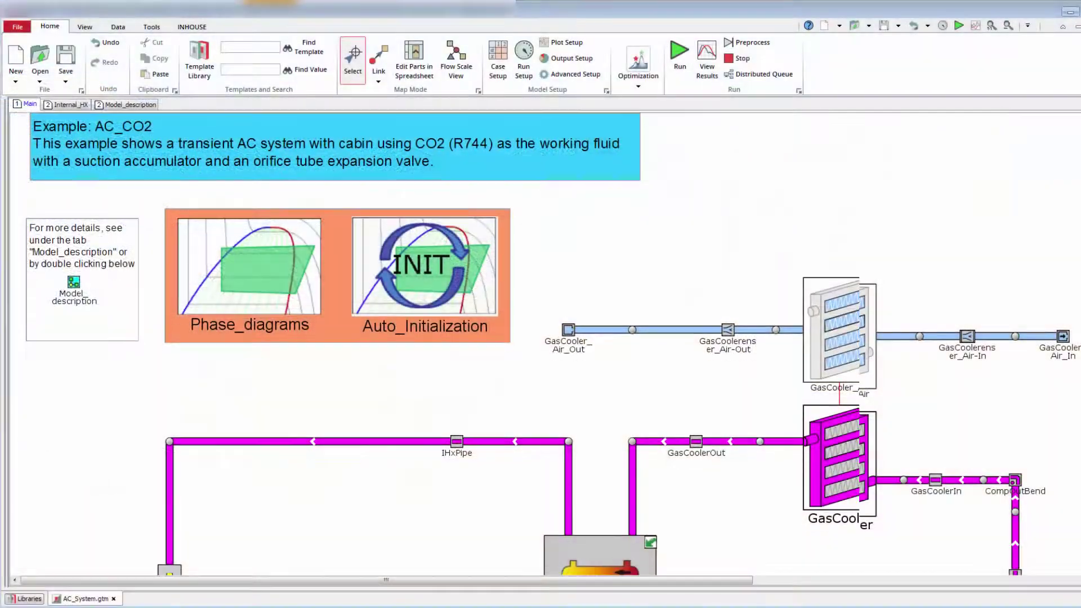
Scroll the AC_CO2 map past the gas cooler down to the evaporator and cabin model.
scroll(540, 344, down, 5)
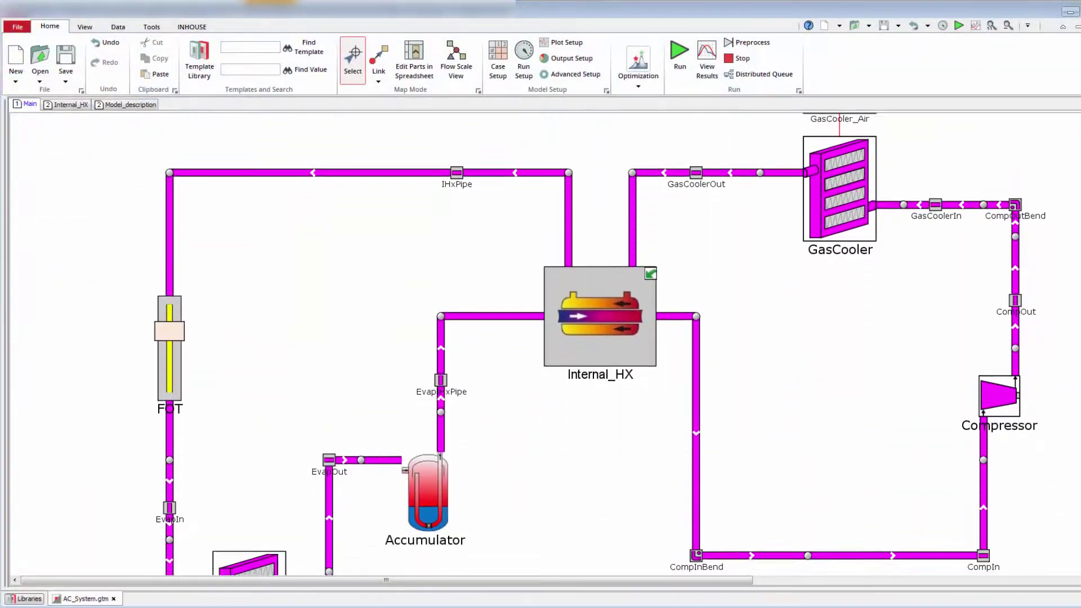
scroll(541, 344, down, 4)
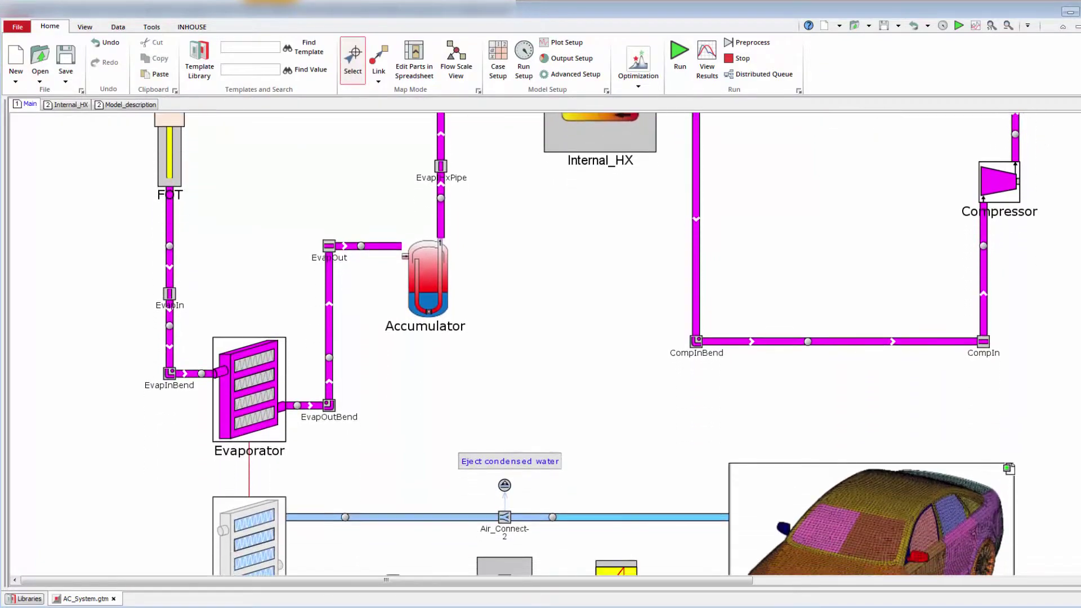
scroll(541, 343, down, 2)
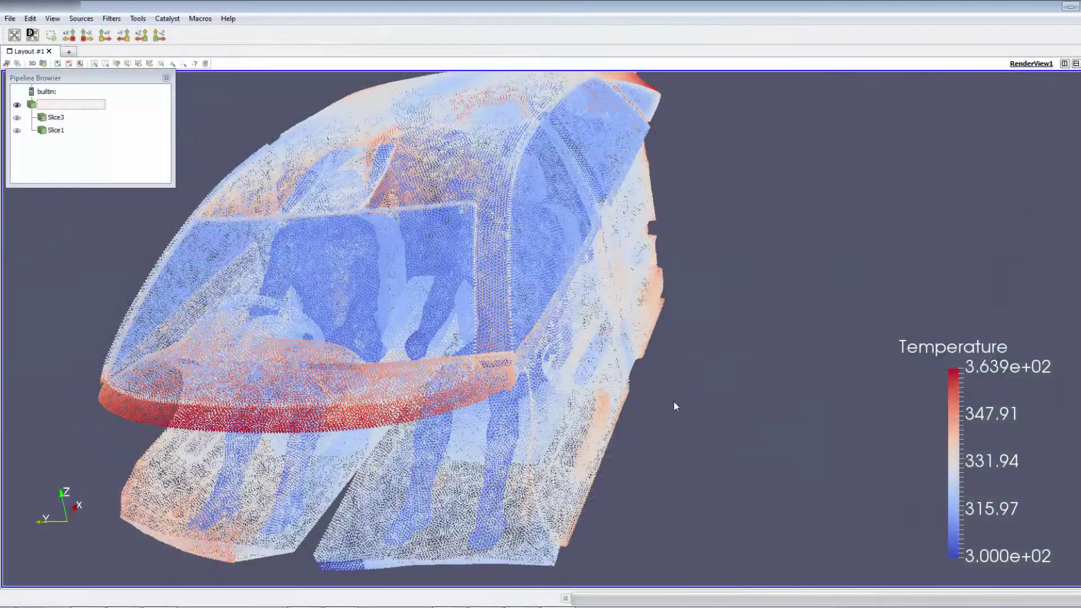
Hide the cabin temperature point cloud and view the Slice3 velocity-magnitude slice along the X axis.
drag(685, 397, 840, 394)
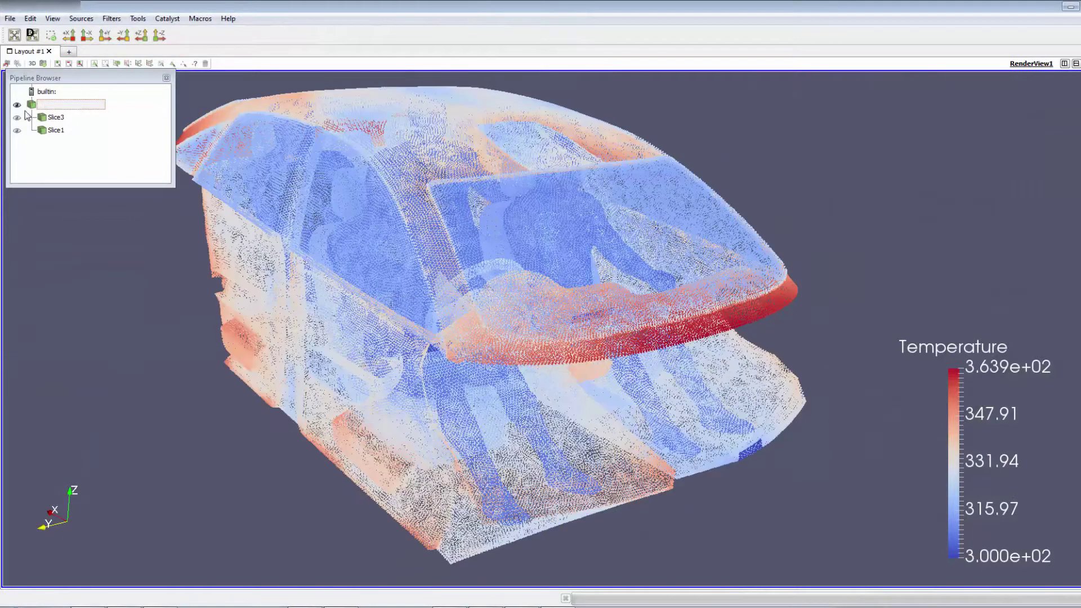
click(18, 117)
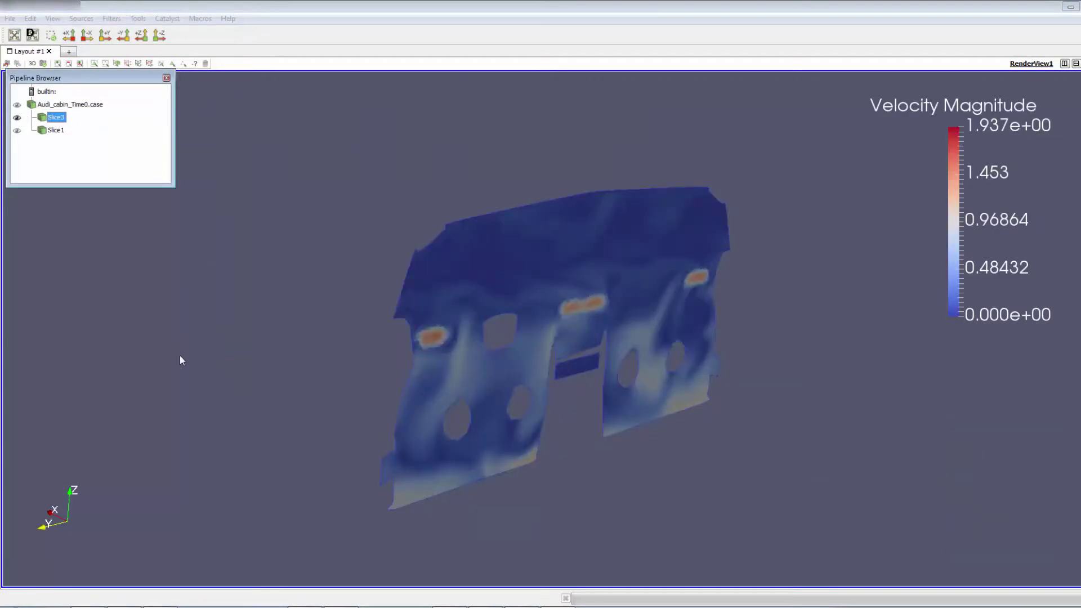
click(107, 37)
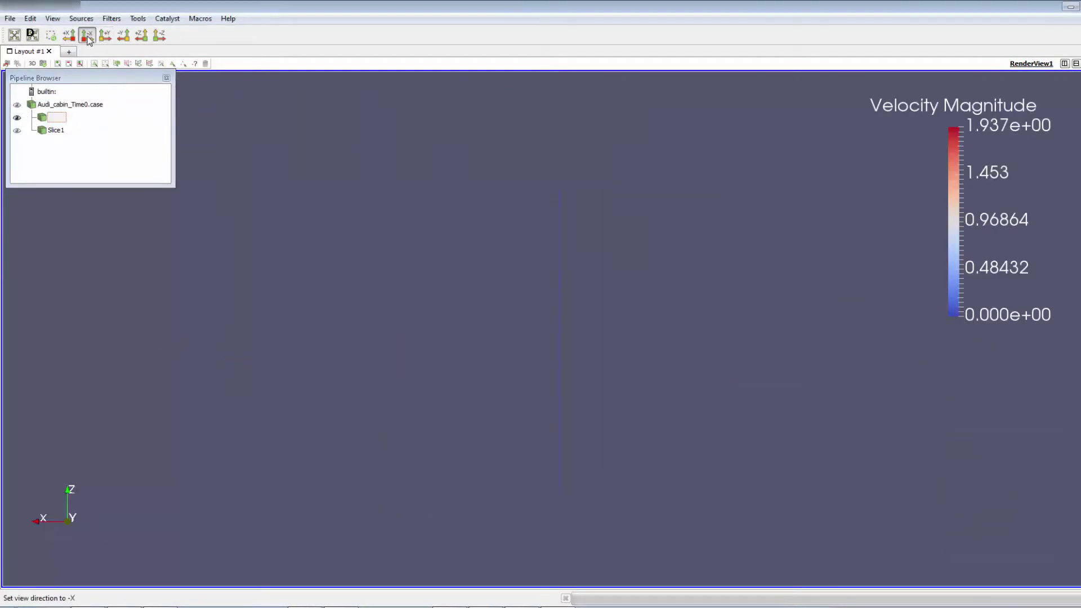
click(88, 38)
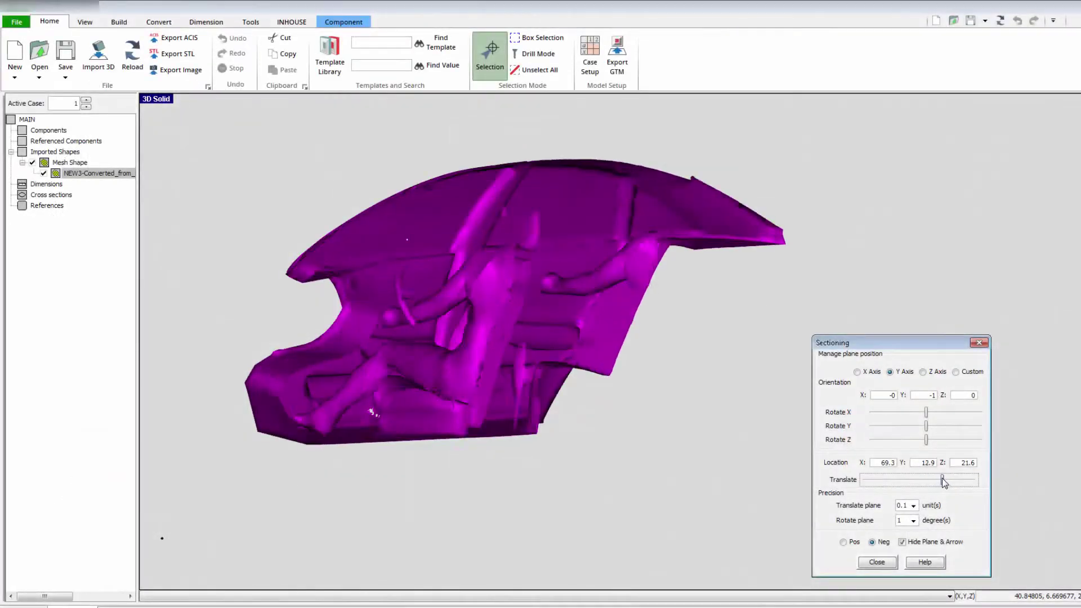
Move the cabin mesh section plane to Y = -8.6 to expose the seated occupants.
drag(944, 481, 964, 479)
right_click(645, 450)
click(644, 463)
drag(644, 463, 512, 457)
drag(921, 483, 949, 483)
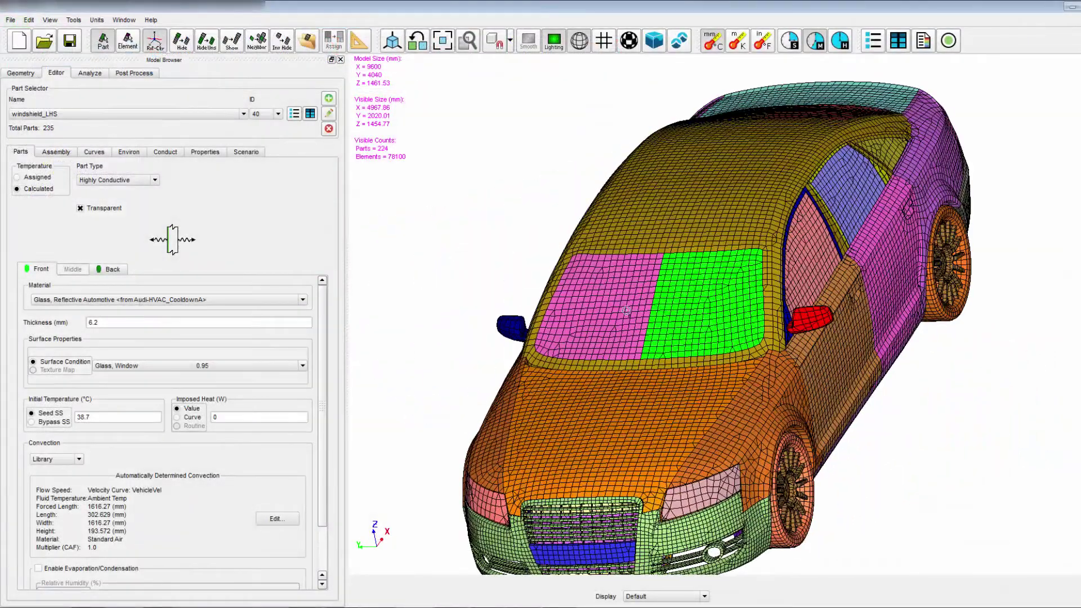
Give the roof part Exterior_sheetmetal_top a 2 mm thickness and an Aluminum, Green surface condition.
click(626, 310)
click(653, 237)
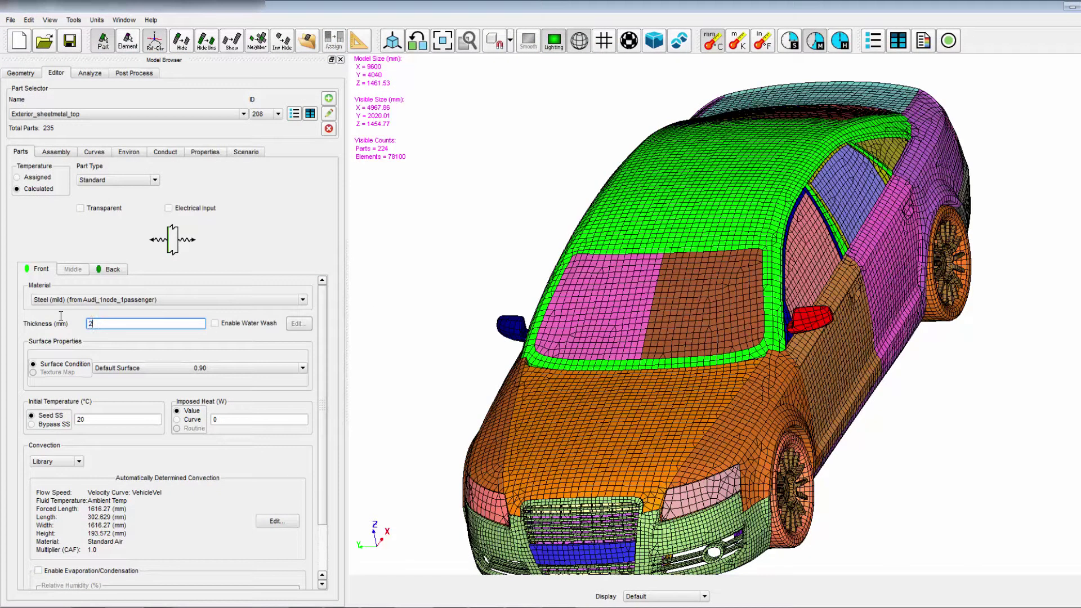
click(147, 366)
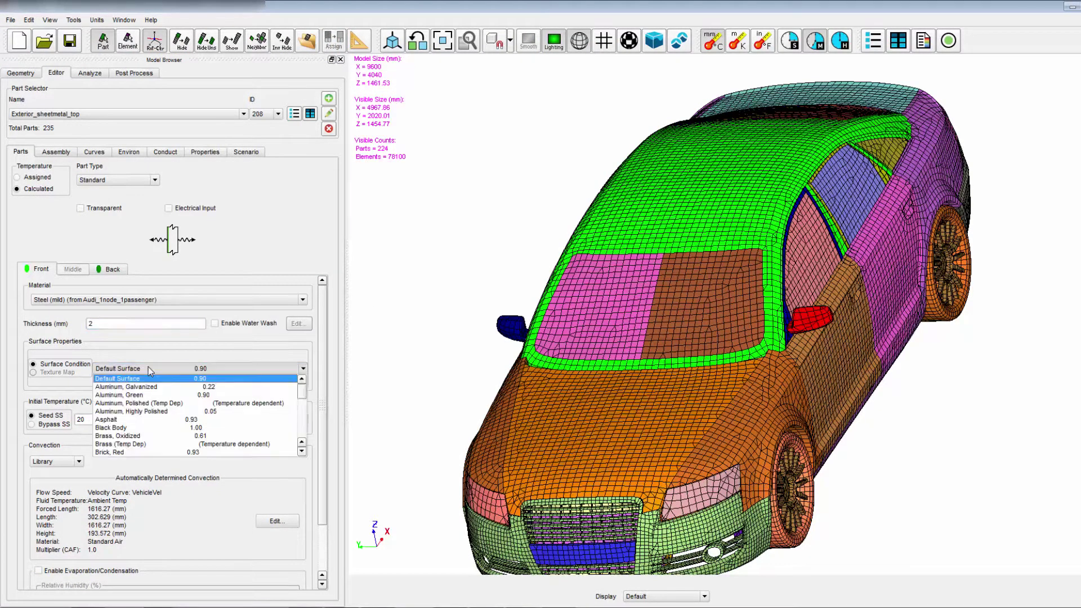
click(298, 385)
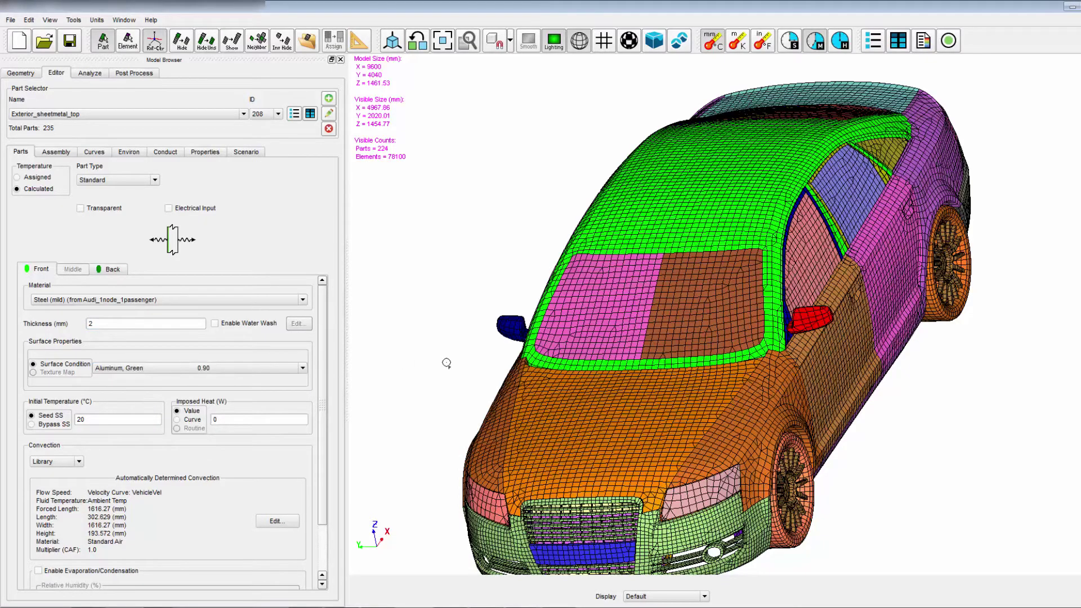
drag(447, 363, 449, 289)
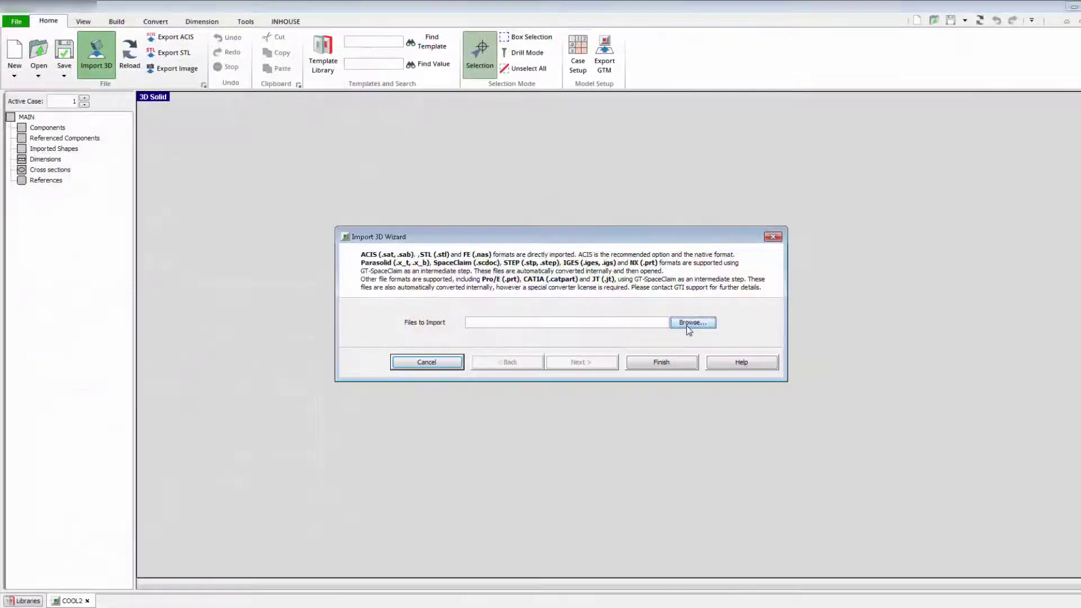
Import the cabin mesh geometry from Mesh.stl.
click(687, 326)
double_click(535, 204)
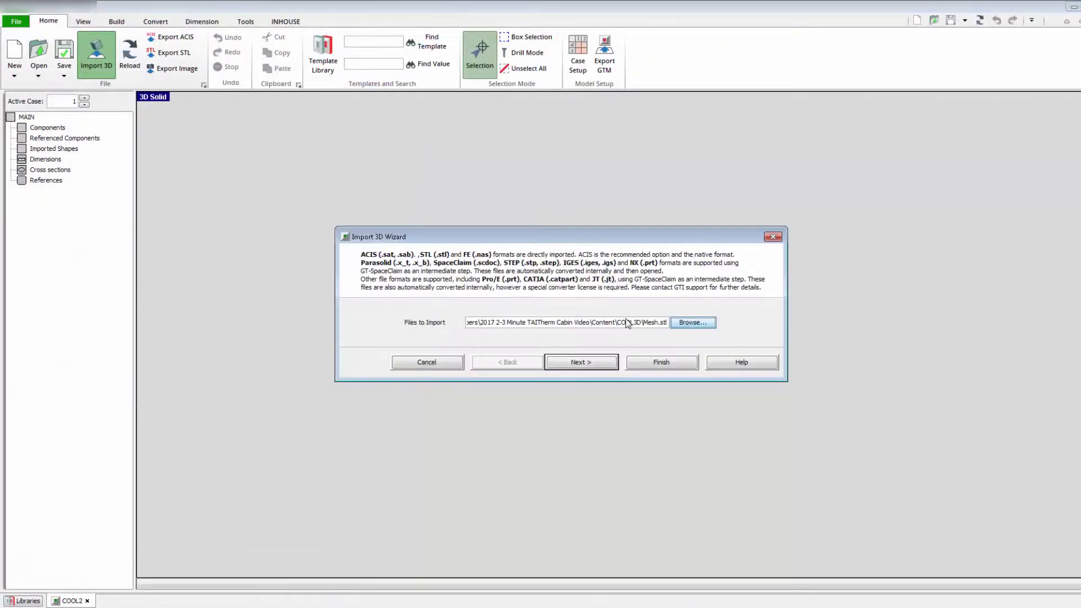
click(661, 362)
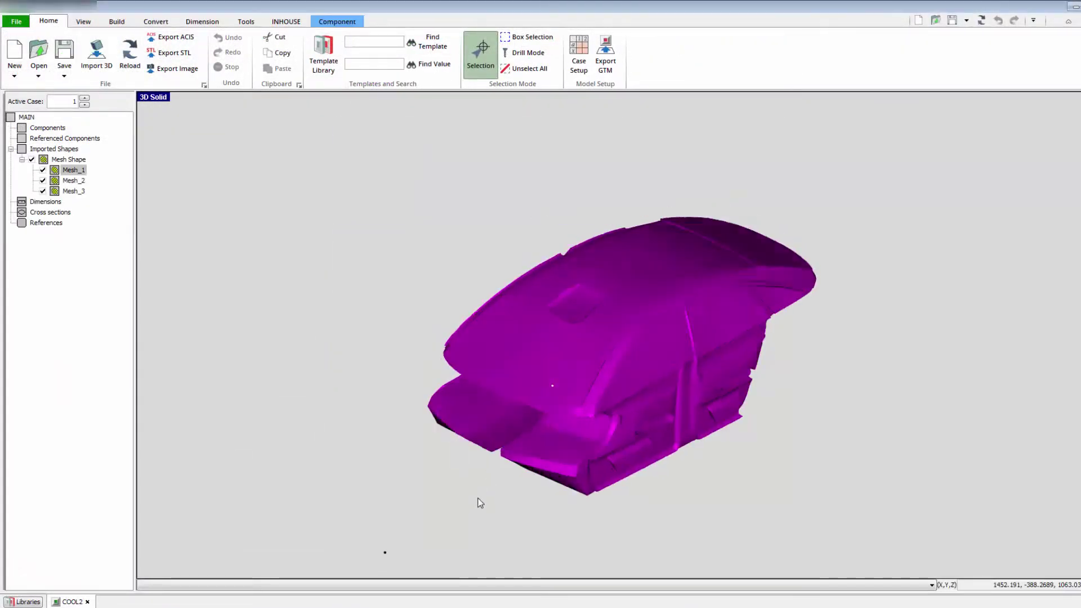
scroll(528, 357, up, 10)
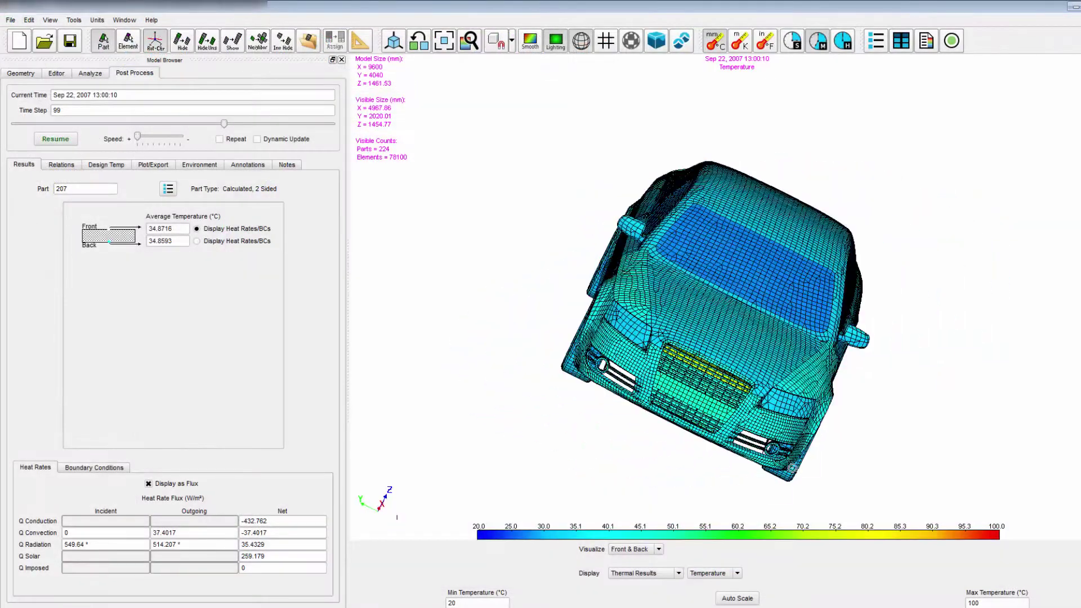
Rotate the car at time step 118 to show the hot exhaust path underneath.
drag(793, 467, 490, 350)
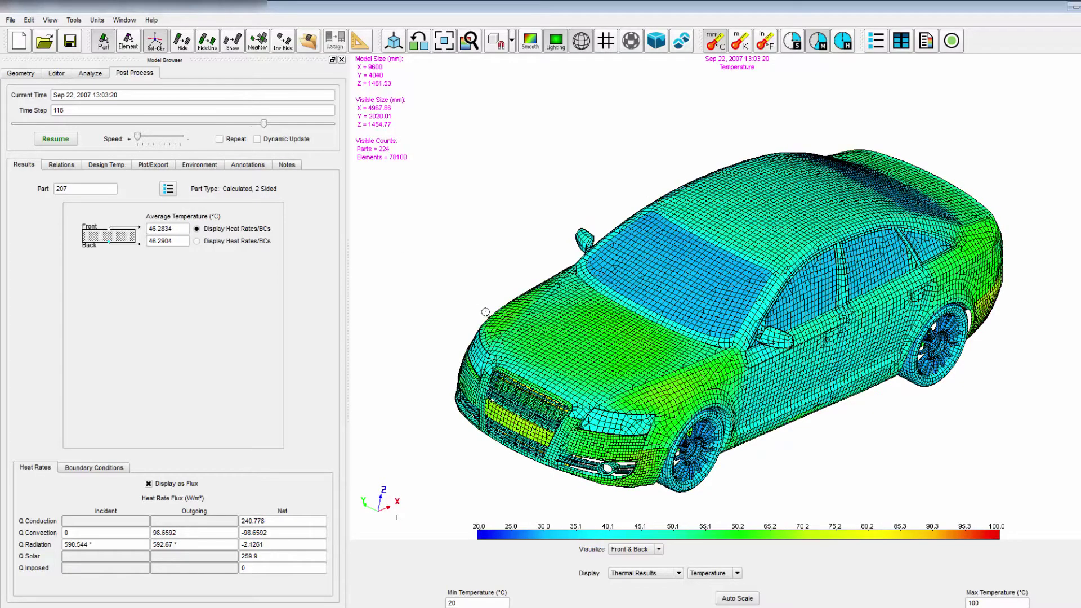
drag(507, 309, 501, 247)
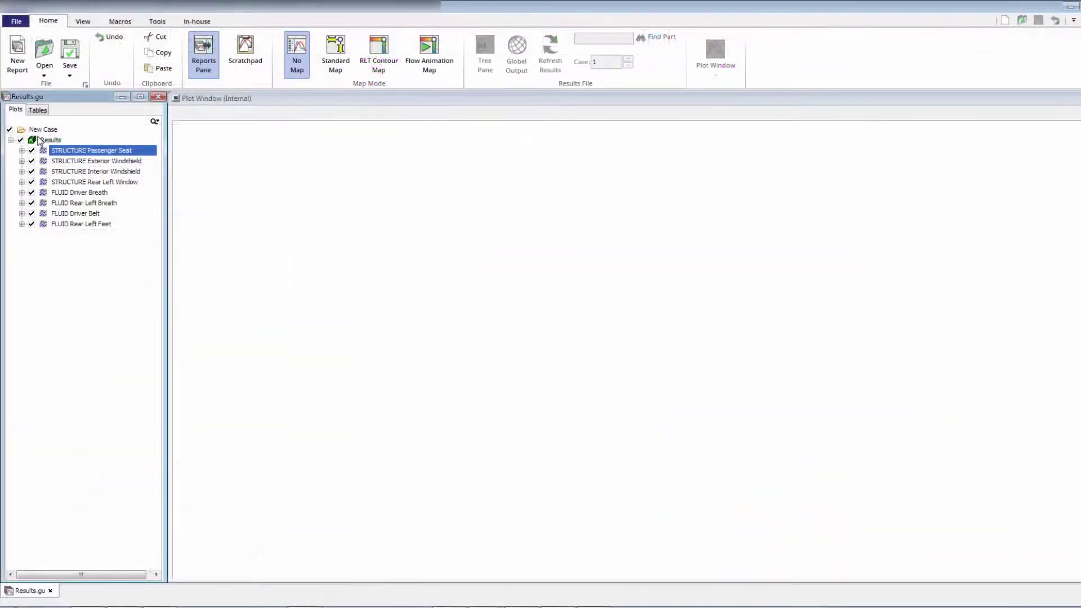
Page the Results plots to page 4 of 4, then orbit the occupied car and list layer materials.
right_click(42, 142)
click(61, 148)
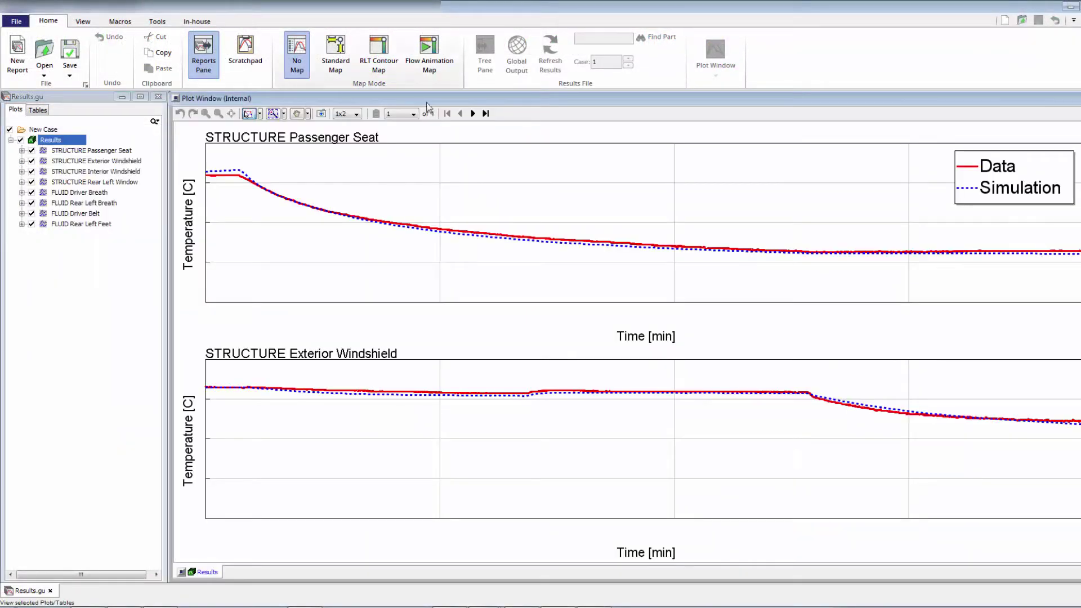
click(472, 113)
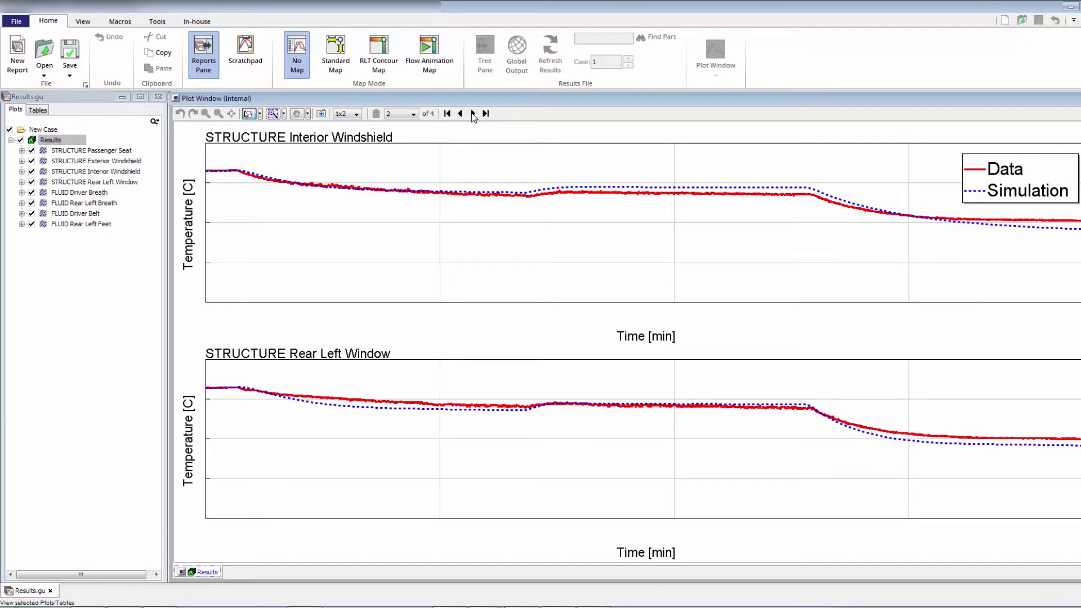
click(472, 114)
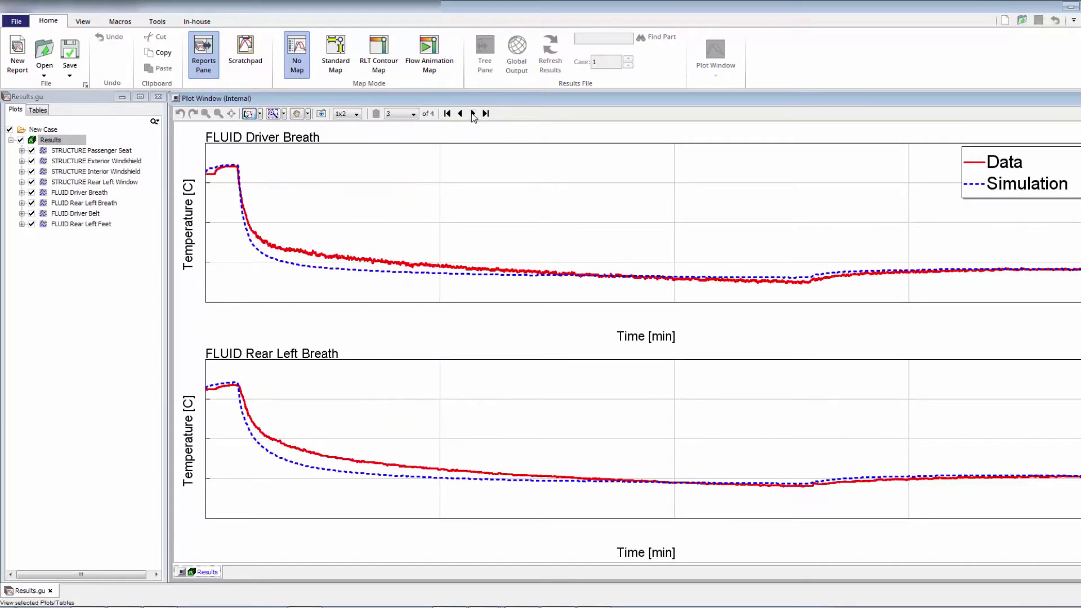
click(472, 113)
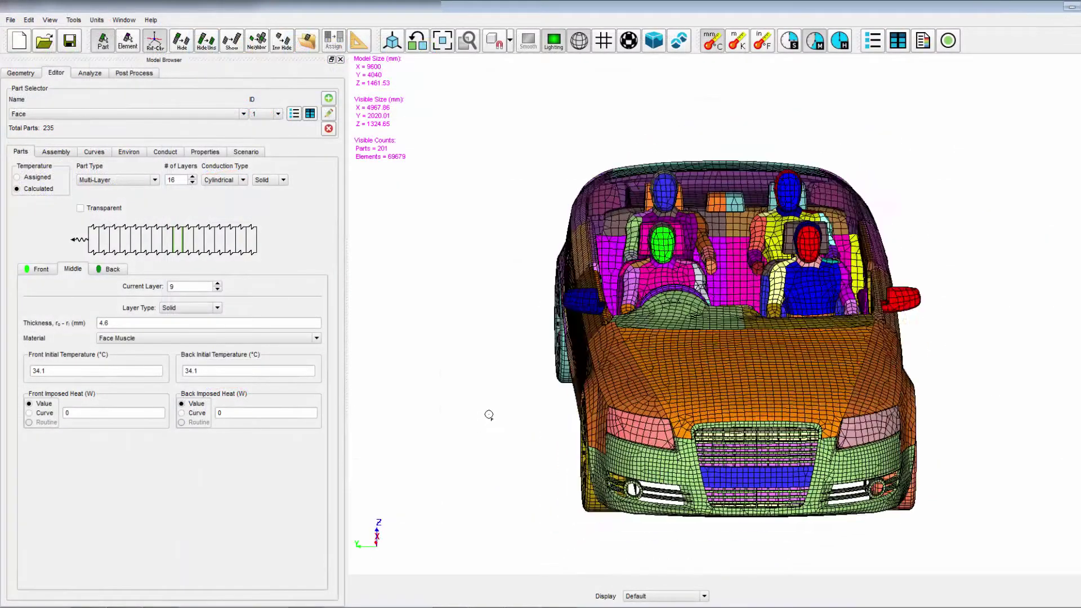
drag(489, 415, 579, 370)
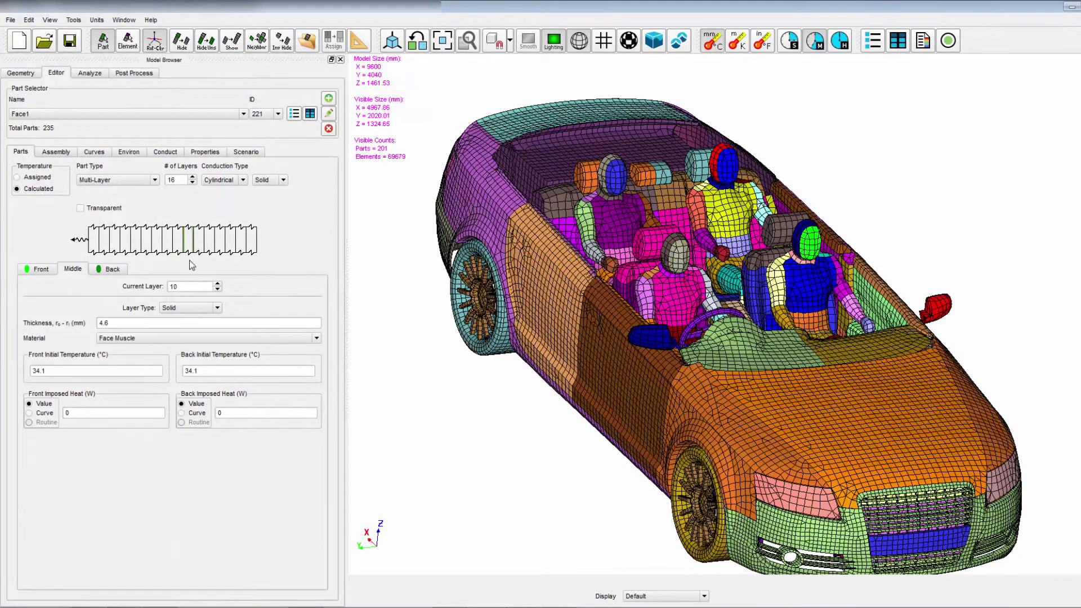
click(165, 339)
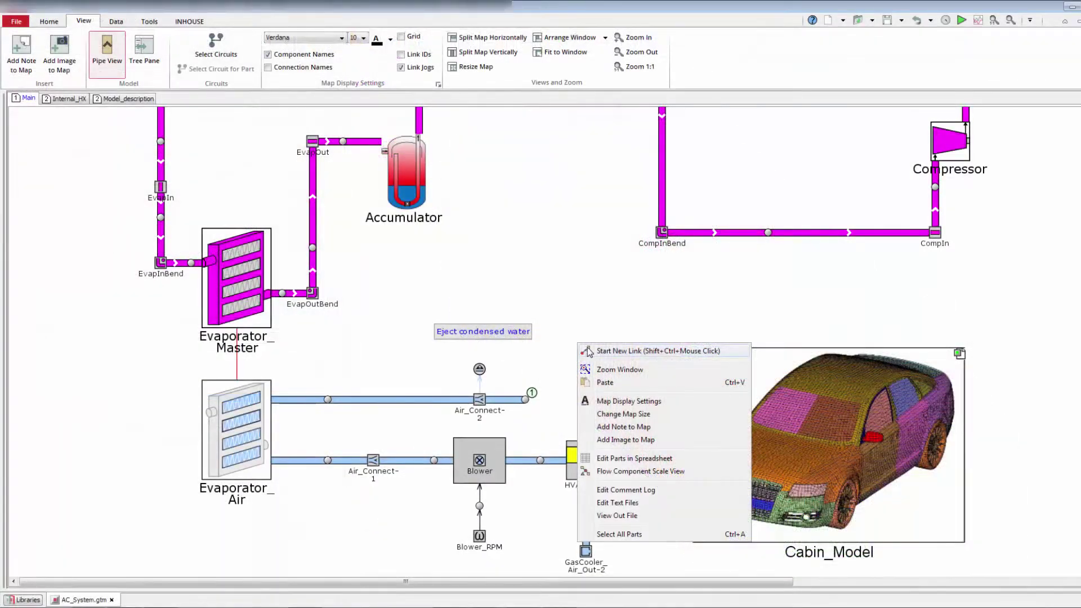
Start a new link from Cabin_Model and hide the cabin temperature point cloud.
click(587, 352)
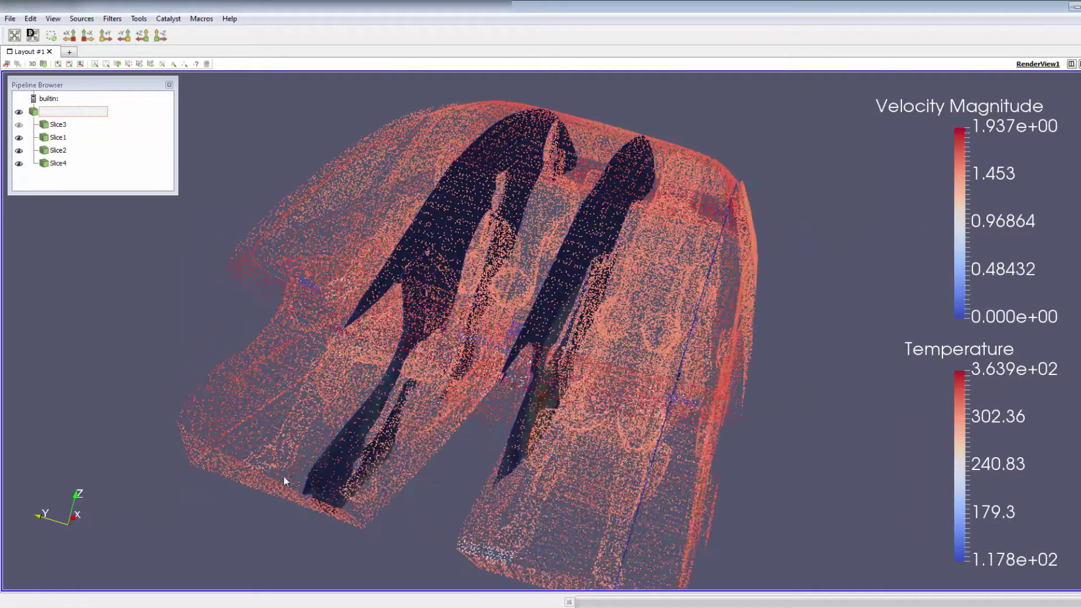
click(18, 112)
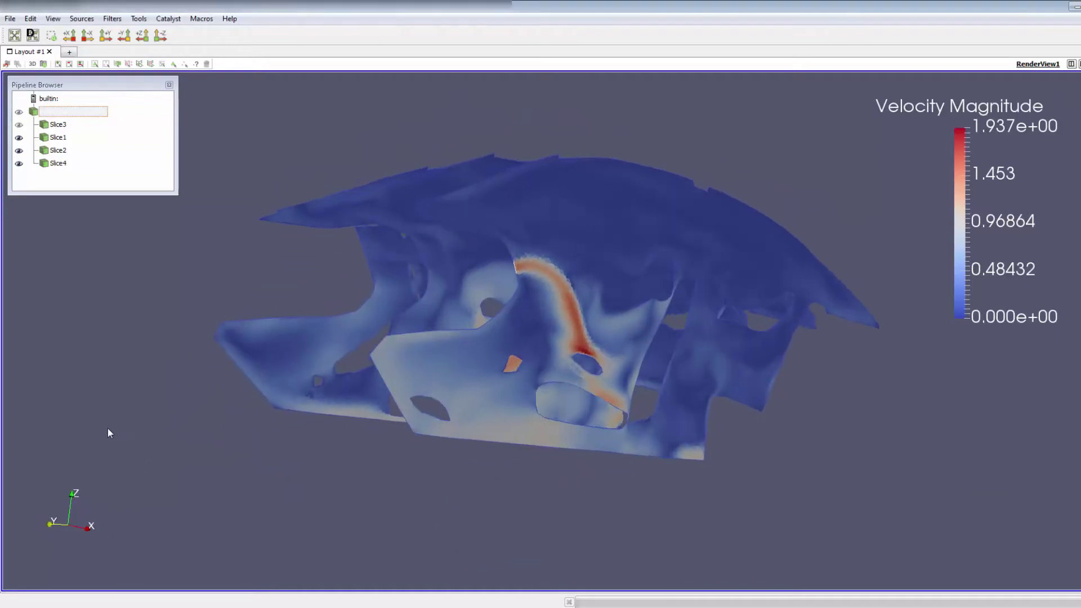